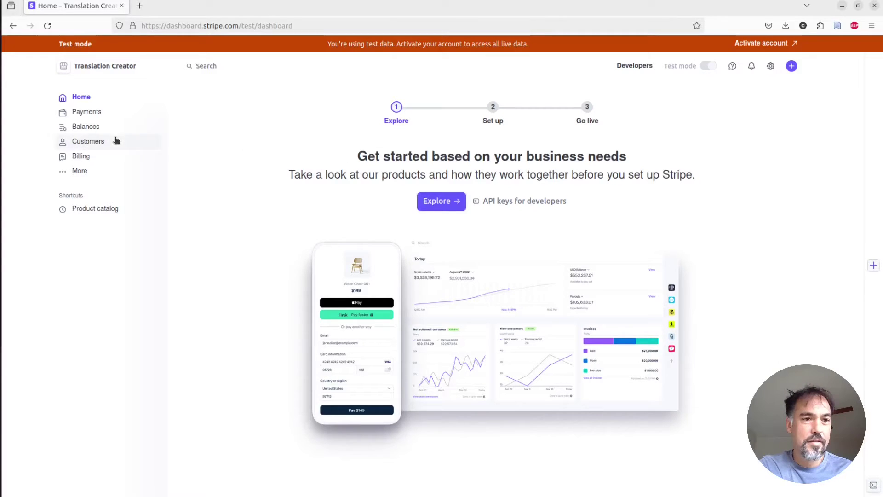
Inspect the Professional and Starter products in the Billing product catalog, each with 2 prices.
{"action": "left_click", "coordinate": [97, 161]}
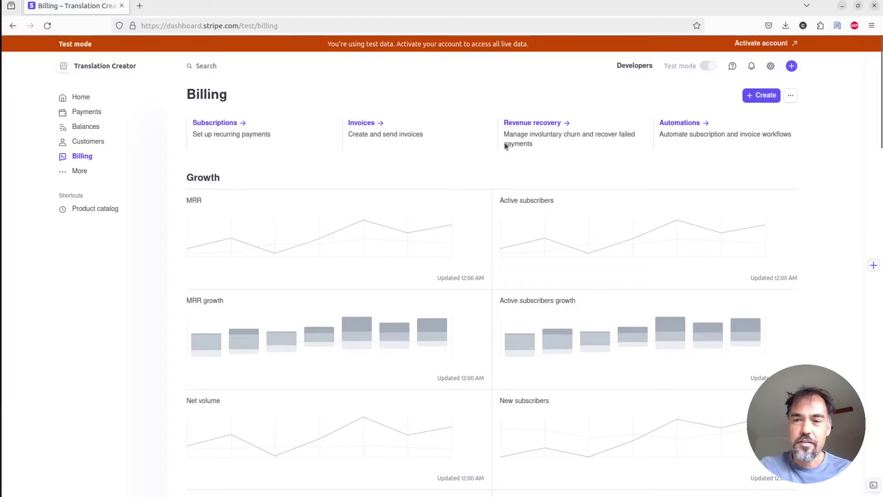
{"action": "left_click", "coordinate": [117, 210]}
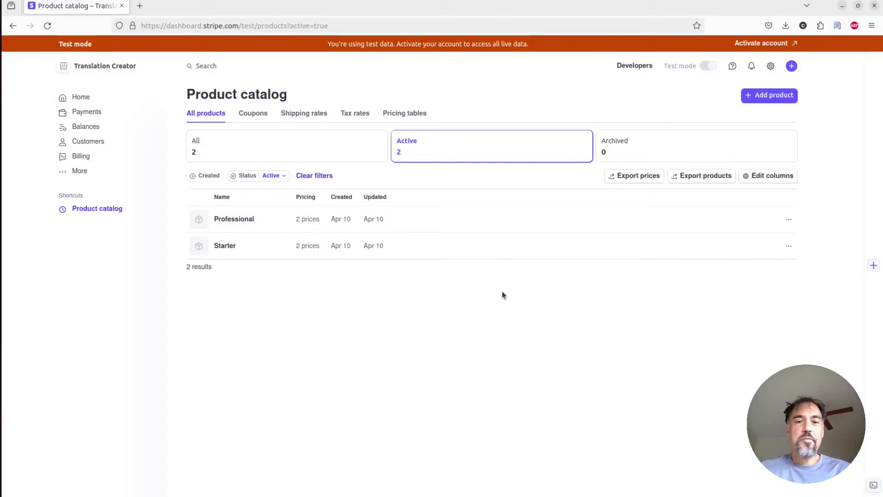
{"action": "left_click", "coordinate": [232, 218]}
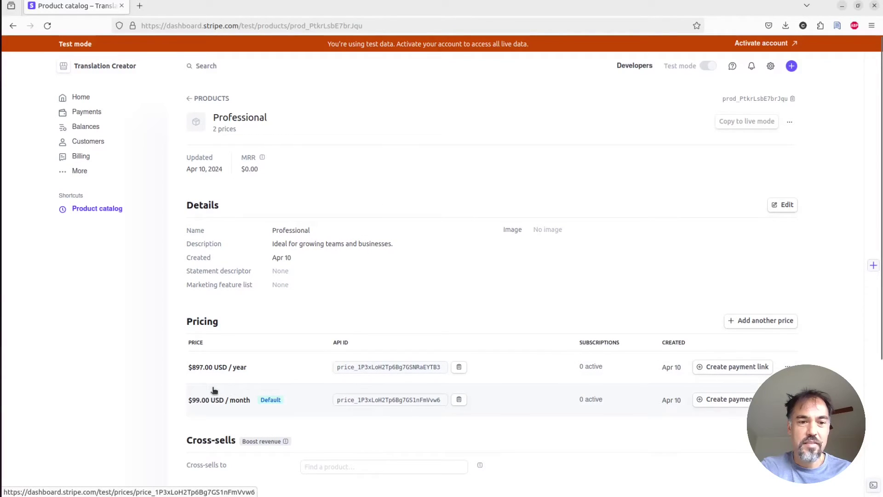
{"action": "key", "text": "alt+Left"}
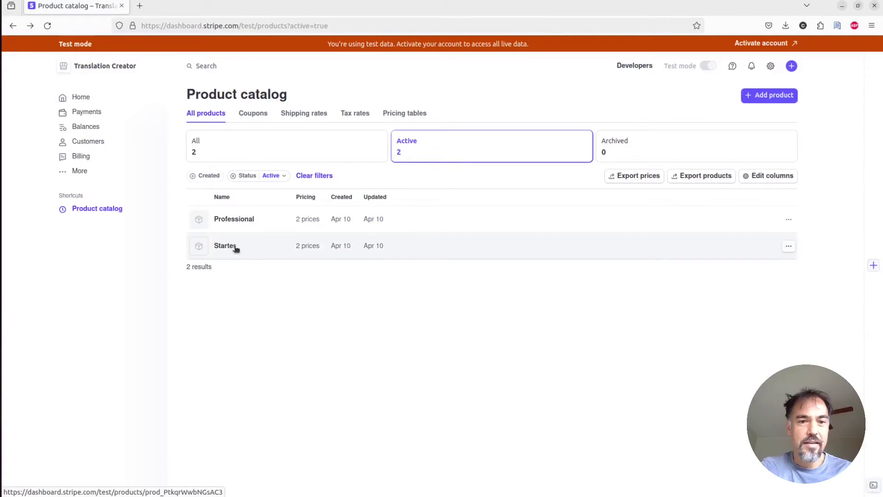
{"action": "left_click", "coordinate": [237, 248]}
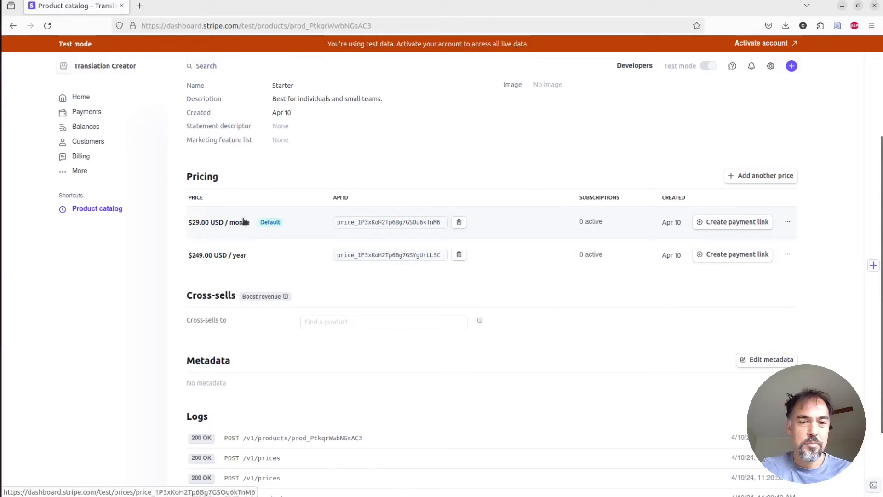
{"action": "key", "text": "alt+Left"}
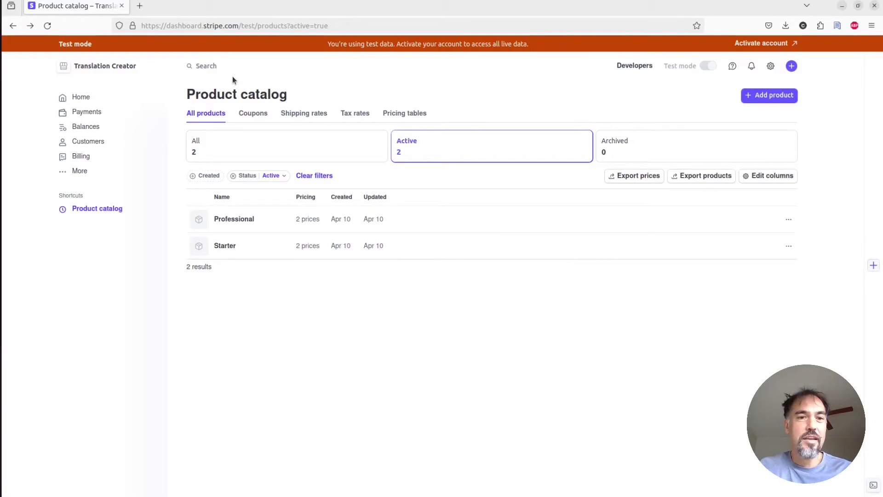
Create a pricing table with Professional at $99.00/month and $897.00/year.
{"action": "left_click", "coordinate": [244, 60]}
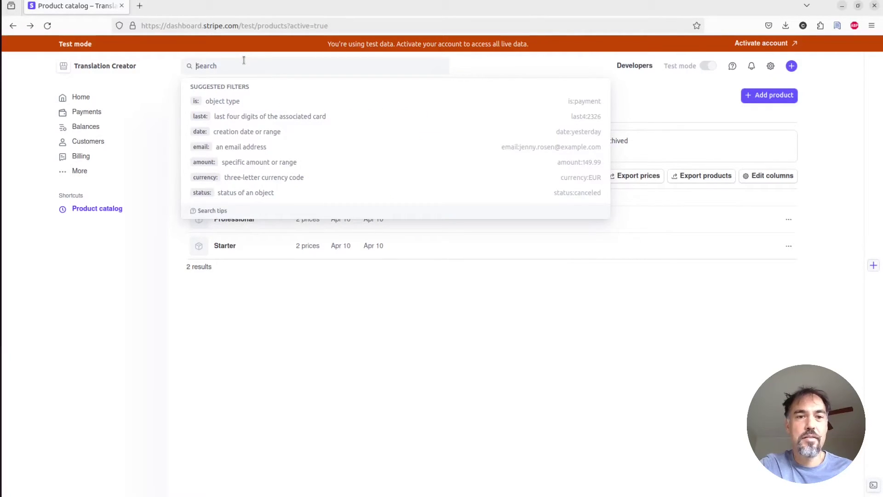
{"action": "type", "text": "pricin"}
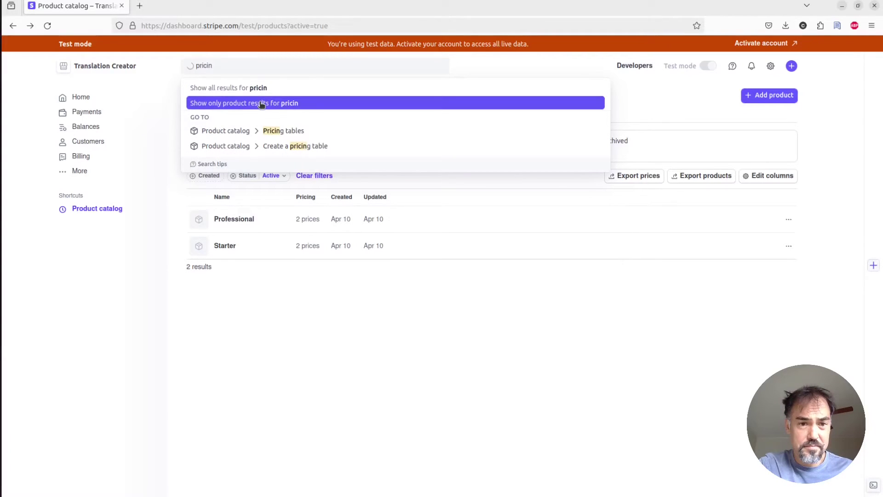
{"action": "left_click", "coordinate": [261, 146]}
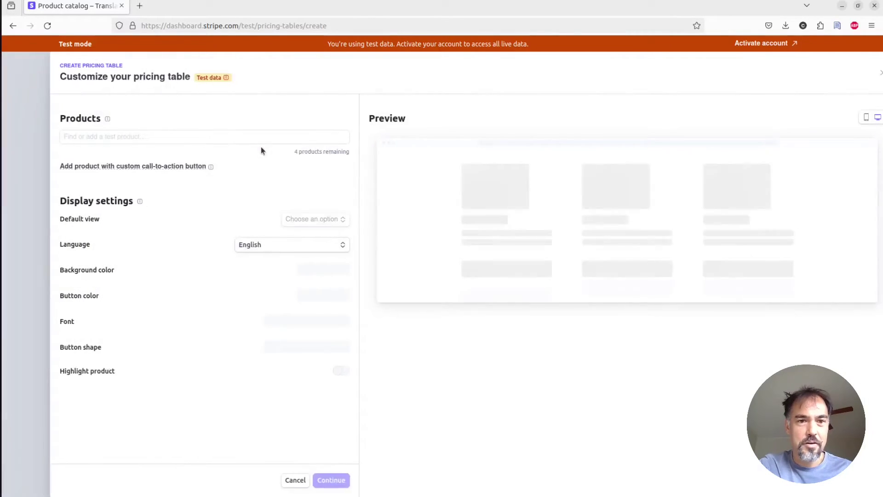
{"action": "left_click", "coordinate": [150, 142]}
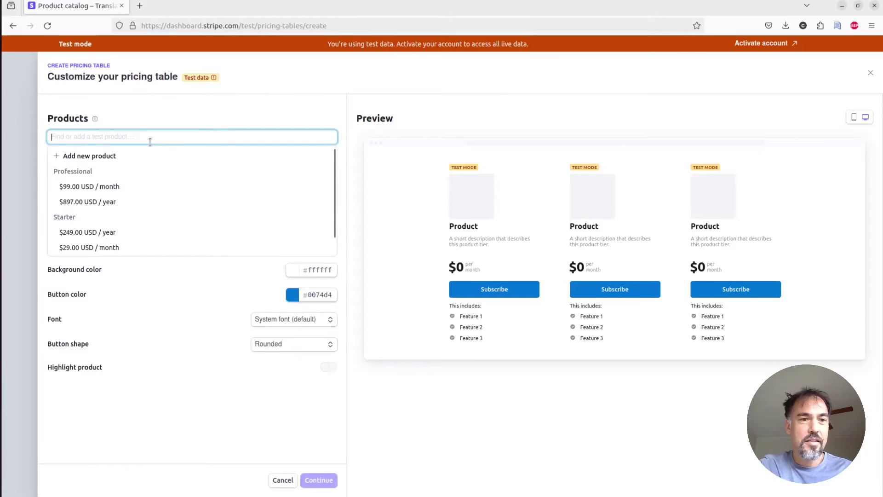
{"action": "left_click", "coordinate": [130, 190]}
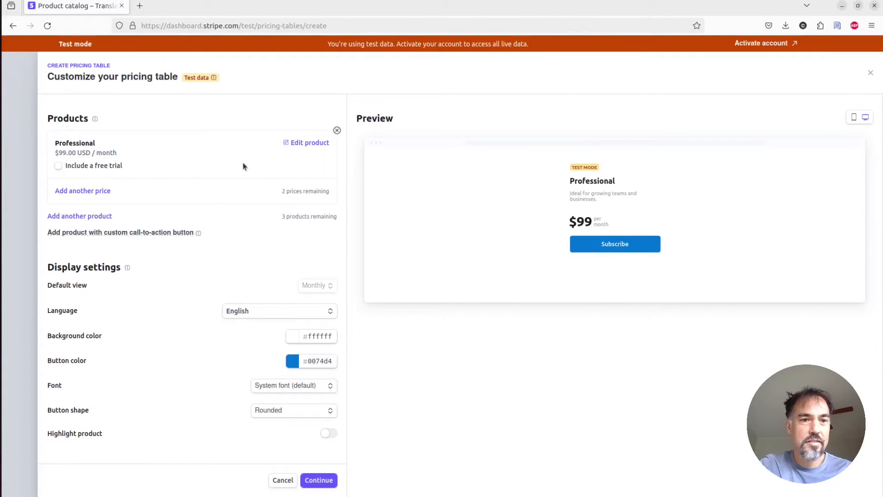
{"action": "left_click", "coordinate": [108, 191]}
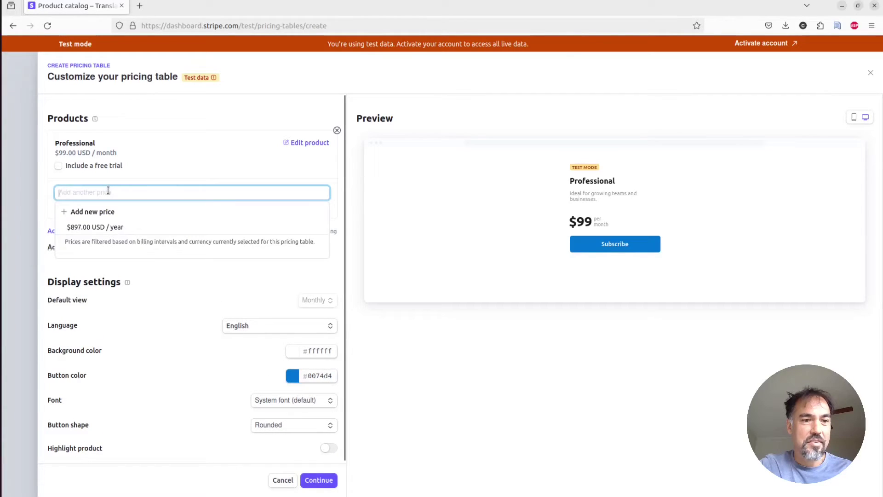
{"action": "left_click", "coordinate": [99, 229]}
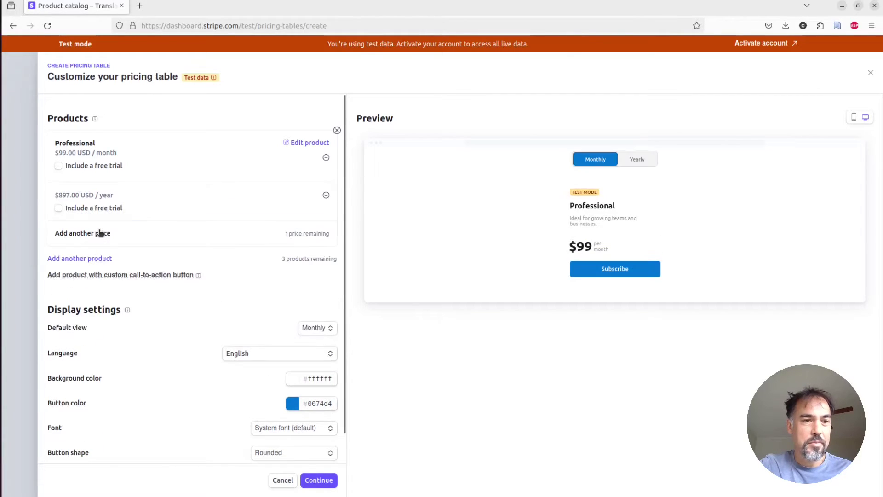
Add Starter at $249.00/year and $29.00/month, previewing yearly then monthly prices.
{"action": "left_click", "coordinate": [91, 259]}
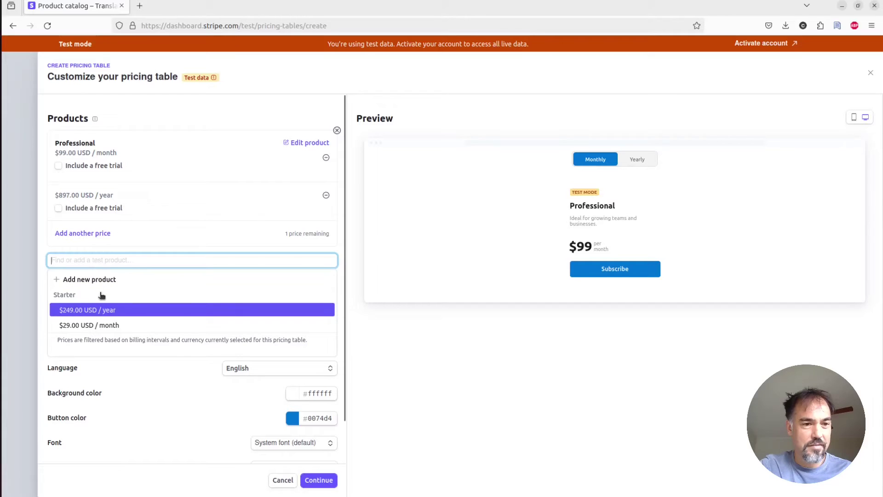
{"action": "left_click", "coordinate": [97, 308]}
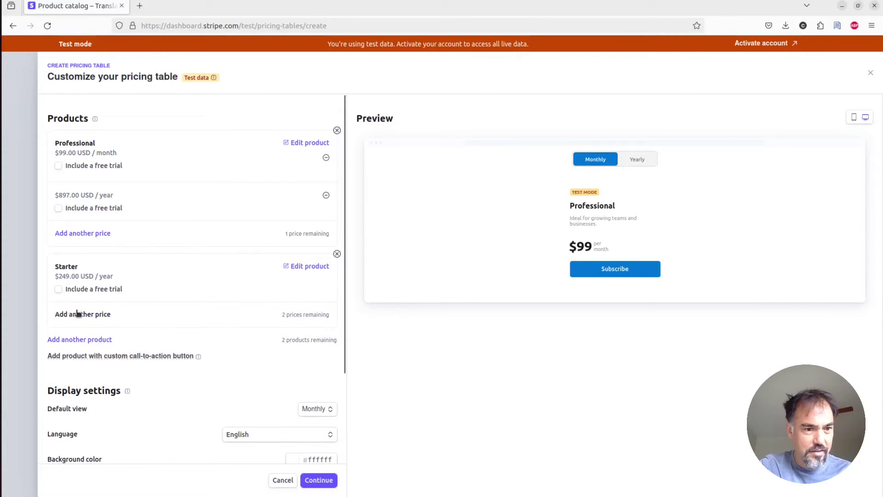
{"action": "left_click", "coordinate": [79, 314]}
{"action": "left_click", "coordinate": [103, 350]}
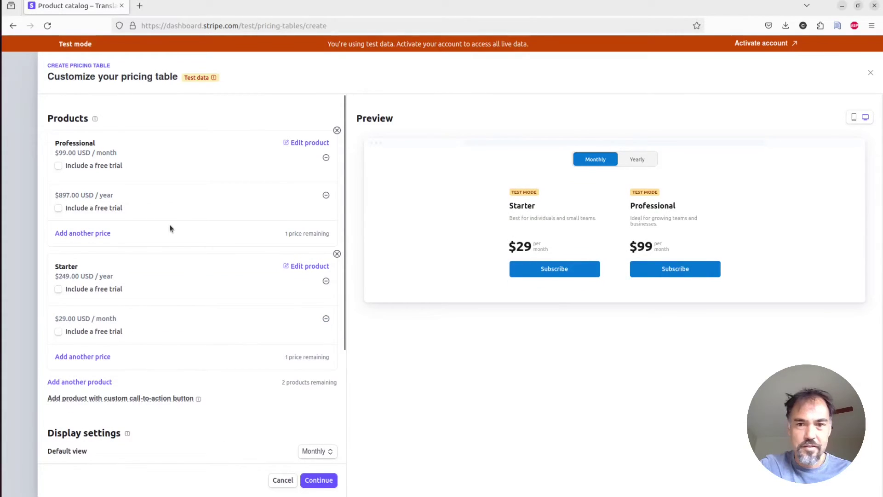
{"action": "left_click", "coordinate": [637, 161]}
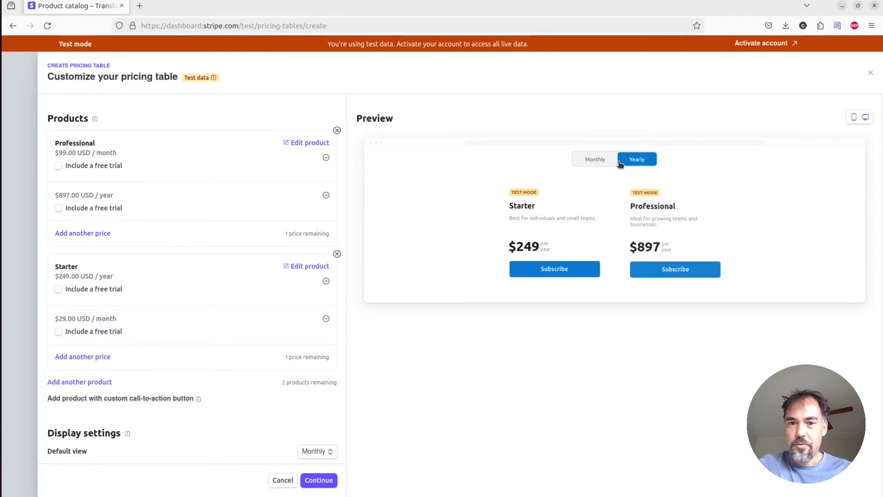
{"action": "left_click", "coordinate": [598, 161]}
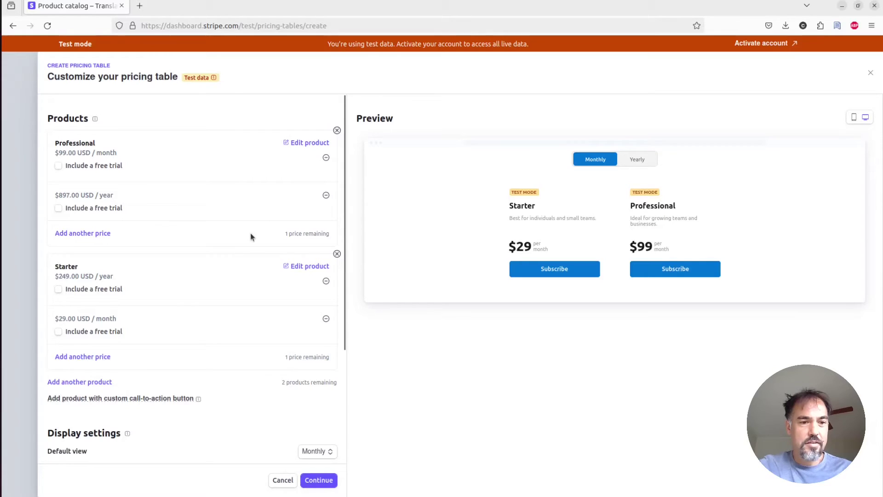
Set the Nunito font and Pill button shape in Display settings, then select the button colour value.
{"action": "scroll", "coordinate": [250, 236], "scroll_direction": "down", "scroll_amount": 5}
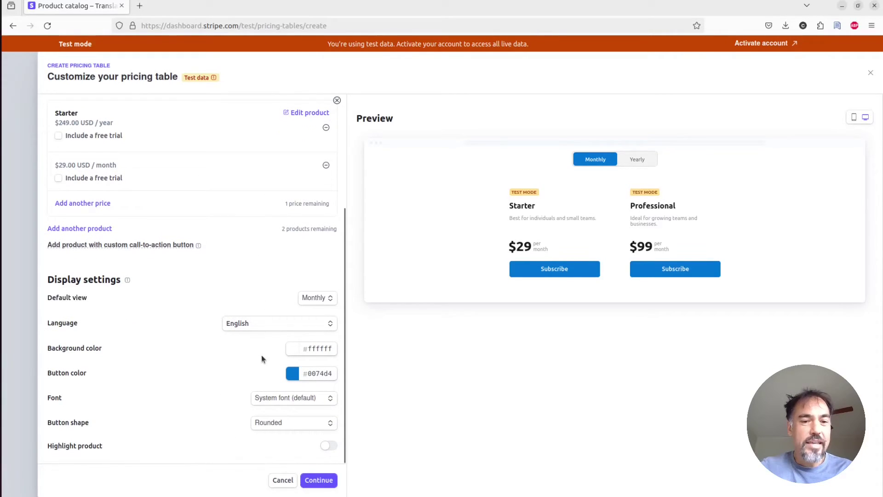
{"action": "left_click", "coordinate": [309, 397]}
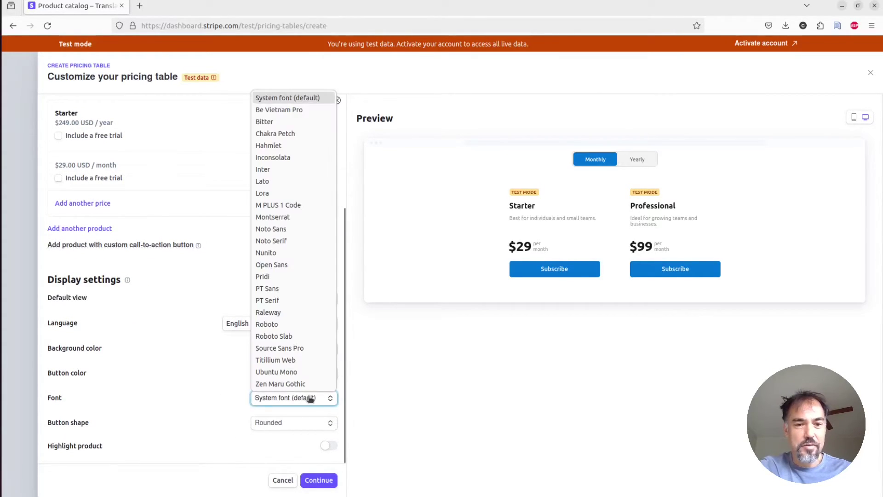
{"action": "left_click", "coordinate": [283, 254]}
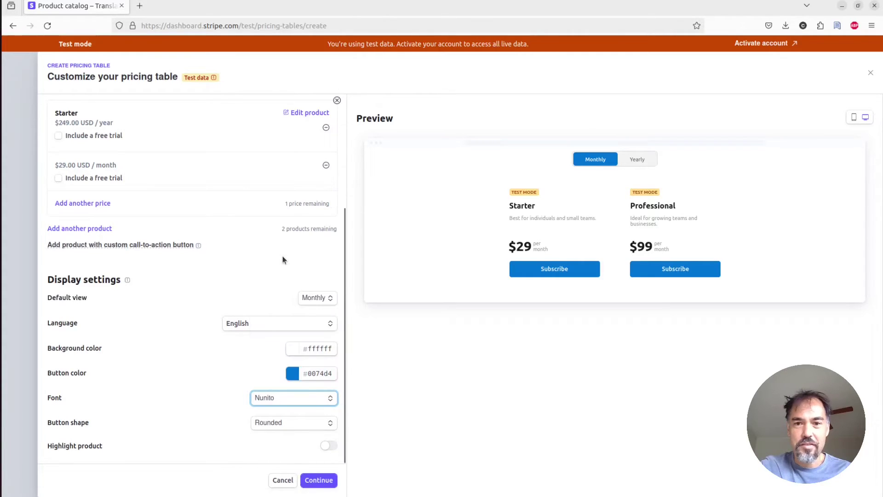
{"action": "left_click", "coordinate": [308, 421]}
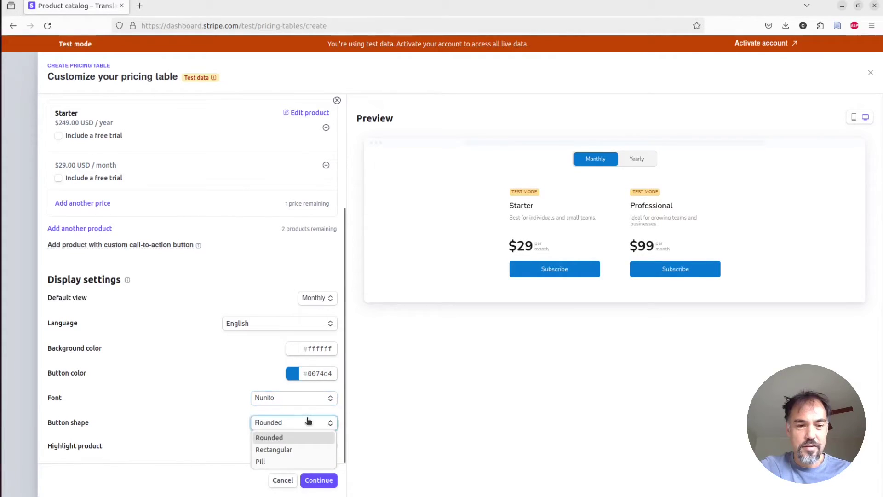
{"action": "left_click", "coordinate": [281, 461]}
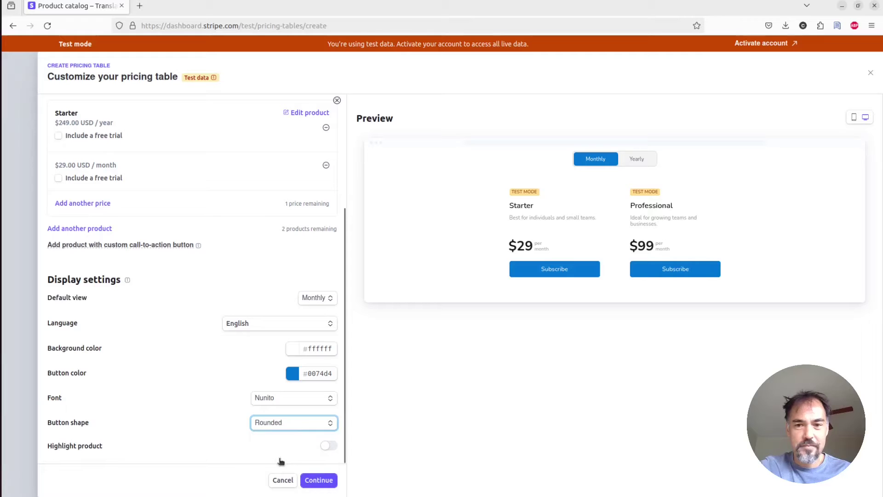
{"action": "double_click", "coordinate": [309, 374]}
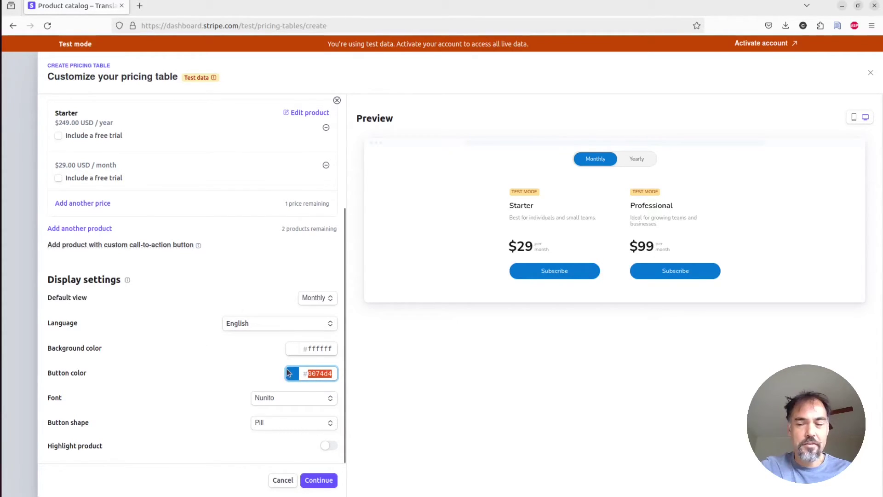
Advance the pricing table wizard to the Accept payment step.
{"action": "left_click", "coordinate": [307, 485]}
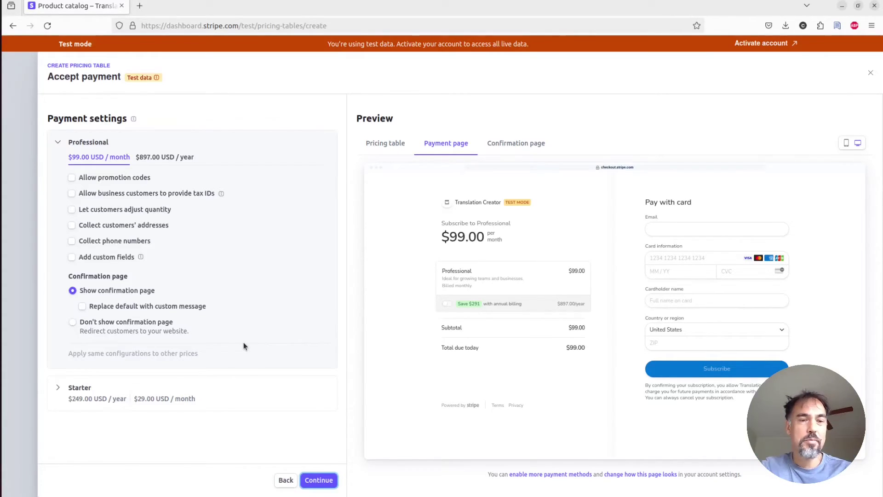
Load the SaaS Pegasus Subscriptions docs at 'Configuring the pricing table' in a new tab.
{"action": "key", "text": "ctrl+t"}
{"action": "type", "text": "docs.google.com/"}
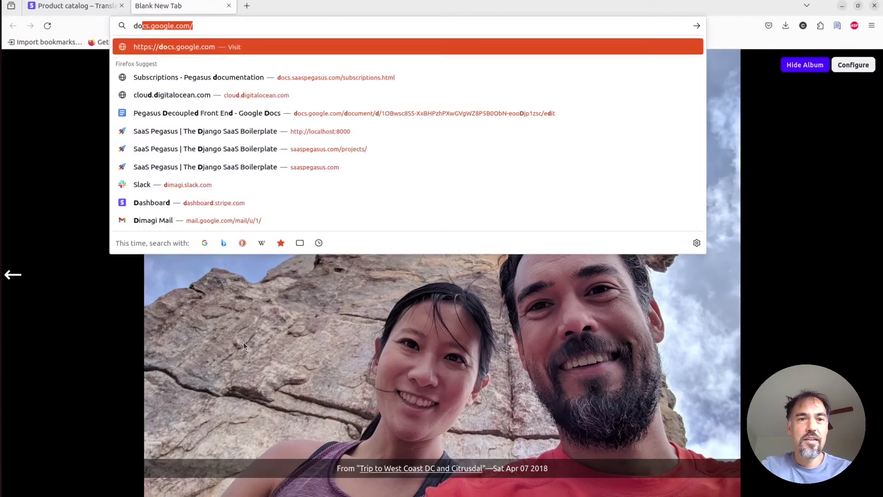
{"action": "key", "text": "BackSpace"}
{"action": "key", "text": "BackSpace"}
{"action": "key", "text": "BackSpace"}
{"action": "key", "text": "BackSpace"}
{"action": "key", "text": "BackSpace"}
{"action": "key", "text": "BackSpace"}
{"action": "key", "text": "BackSpace"}
{"action": "key", "text": "BackSpace"}
{"action": "key", "text": "BackSpace"}
{"action": "key", "text": "BackSpace"}
{"action": "key", "text": "BackSpace"}
{"action": "type", "text": "saaspegasus"}
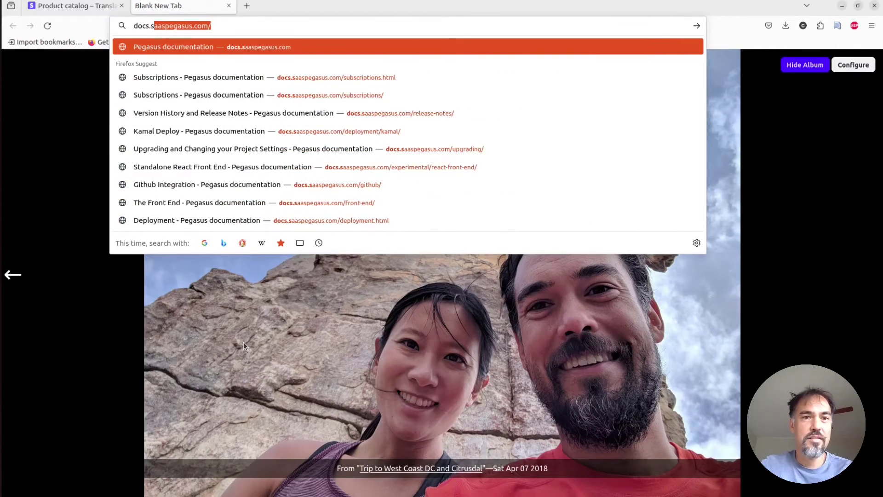
{"action": "key", "text": "Down"}
{"action": "key", "text": "Return"}
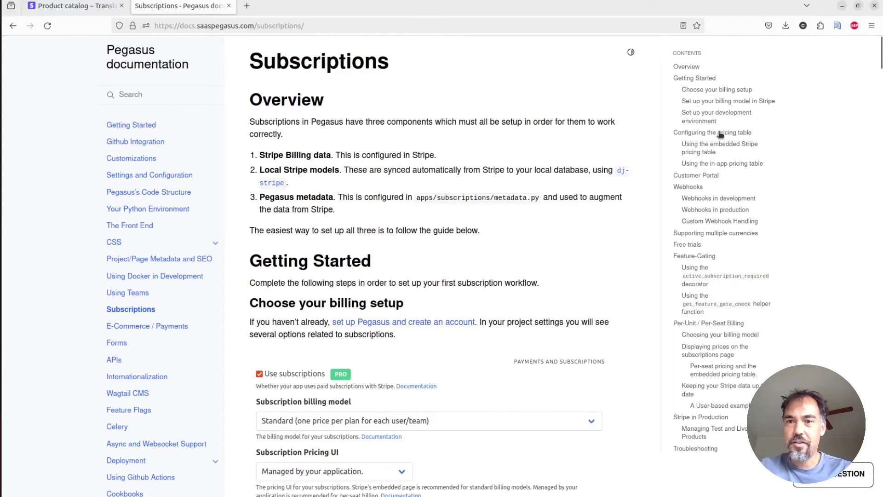
{"action": "left_click", "coordinate": [721, 133]}
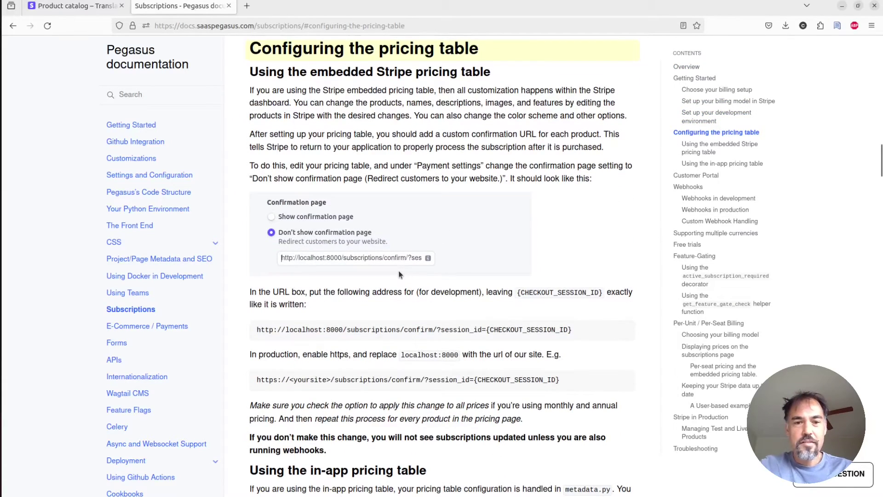
{"action": "key", "text": "ctrl+Page_Up"}
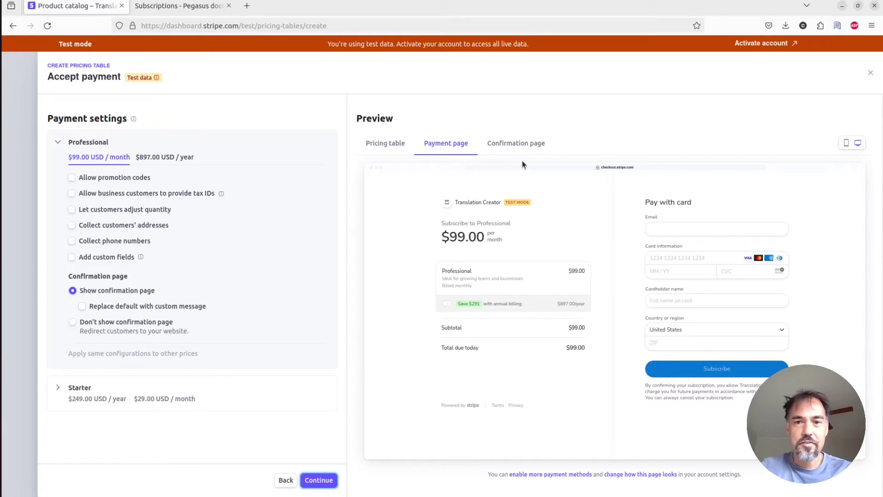
{"action": "left_click", "coordinate": [517, 144]}
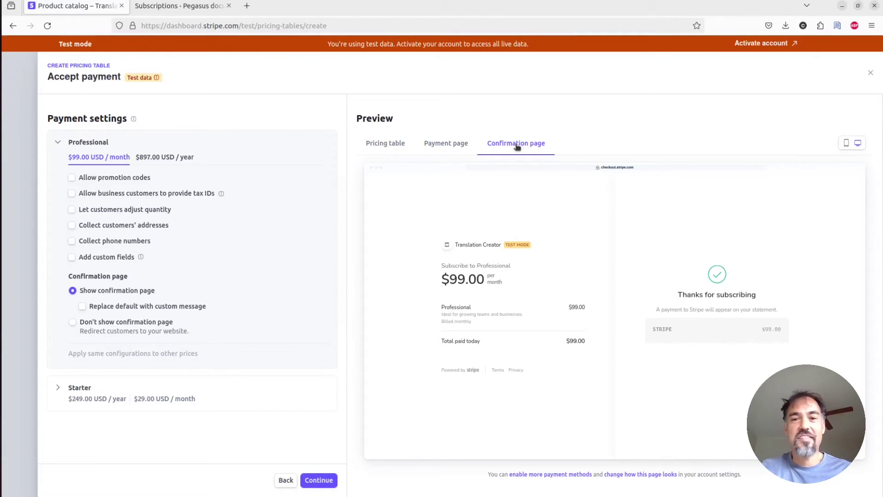
{"action": "left_click", "coordinate": [469, 144]}
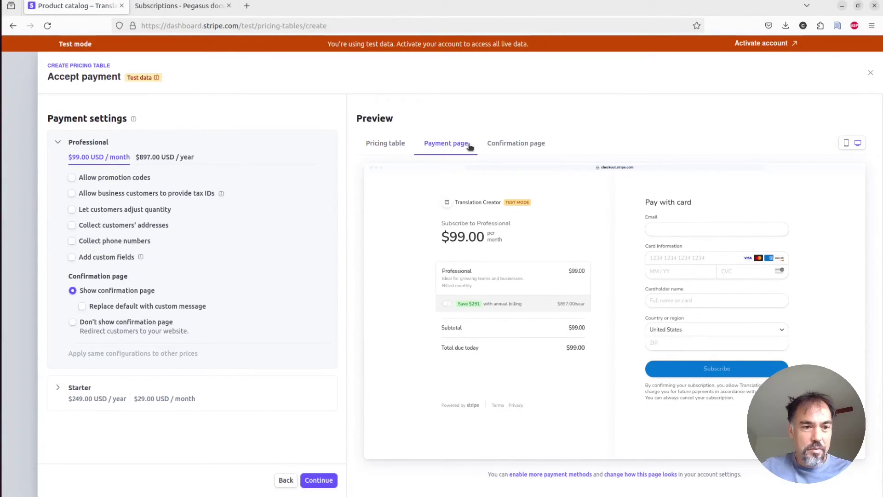
Copy the localhost confirm URL ending session_id={CHECKOUT_SESSION_ID} from the Pegasus docs.
{"action": "key", "text": "ctrl+Tab"}
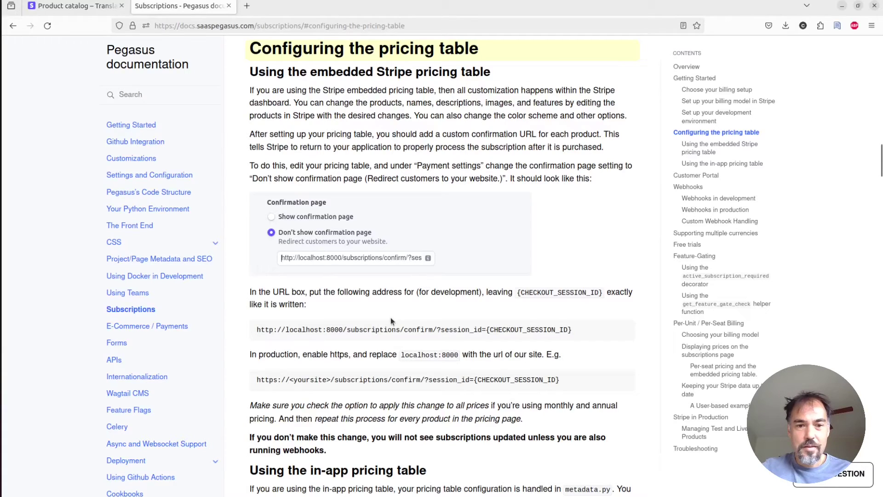
{"action": "triple_click", "coordinate": [319, 330]}
{"action": "key", "text": "ctrl+c"}
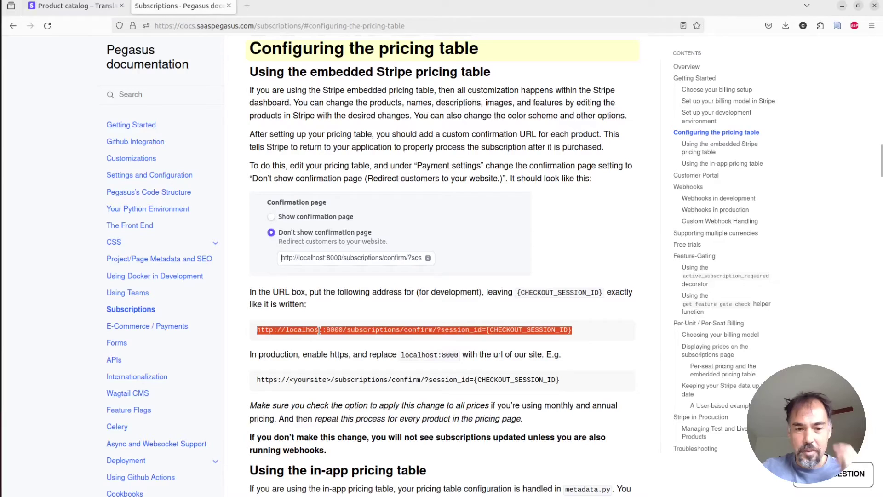
{"action": "key", "text": "ctrl+Page_Up"}
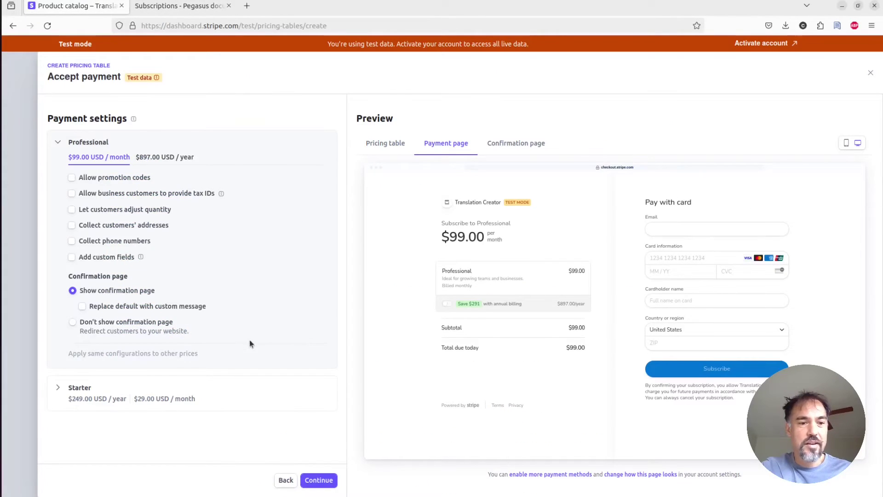
Have Professional skip the confirmation page, redirect to the pasted confirm URL, and apply to both prices.
{"action": "left_click", "coordinate": [117, 324]}
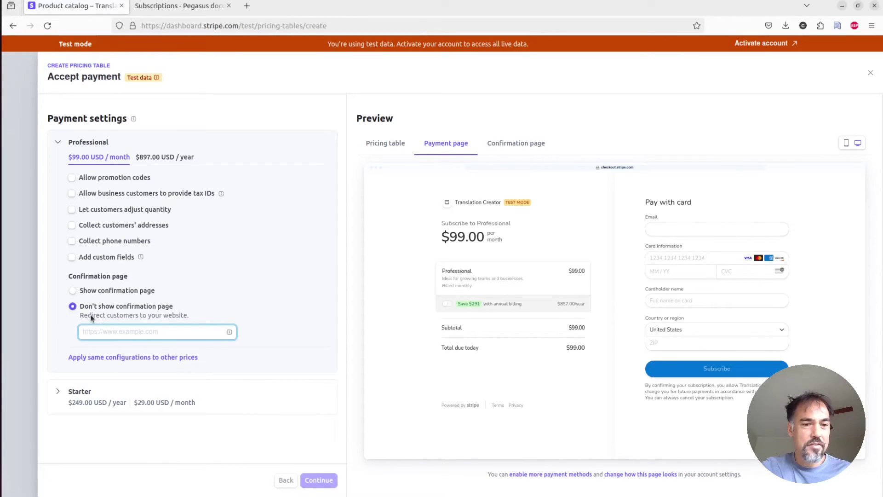
{"action": "key", "text": "ctrl+v"}
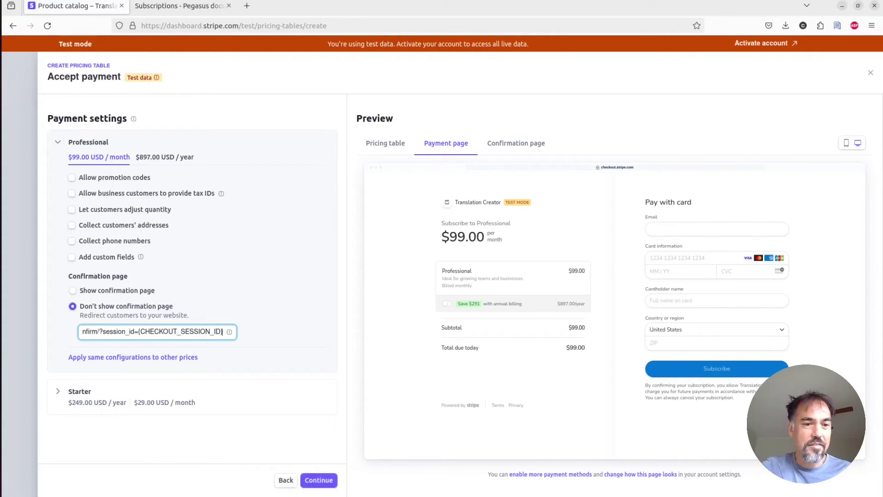
{"action": "key", "text": "Home"}
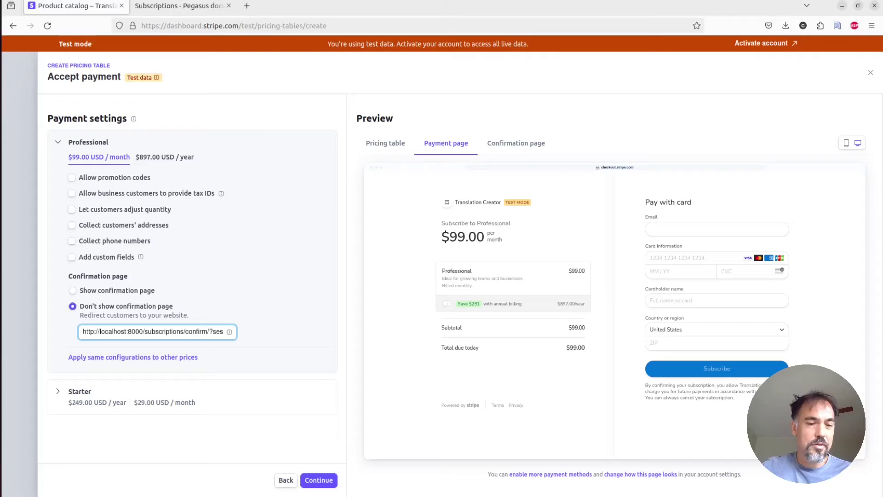
{"action": "key", "text": "End"}
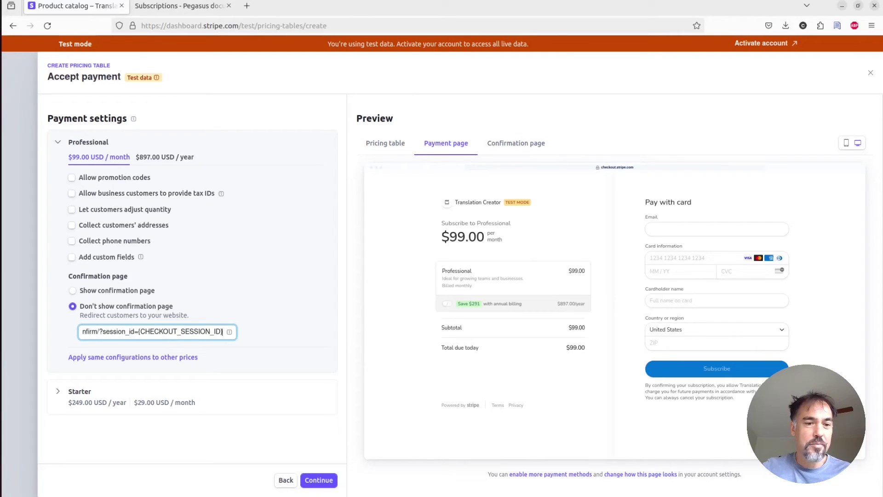
{"action": "double_click", "coordinate": [180, 331]}
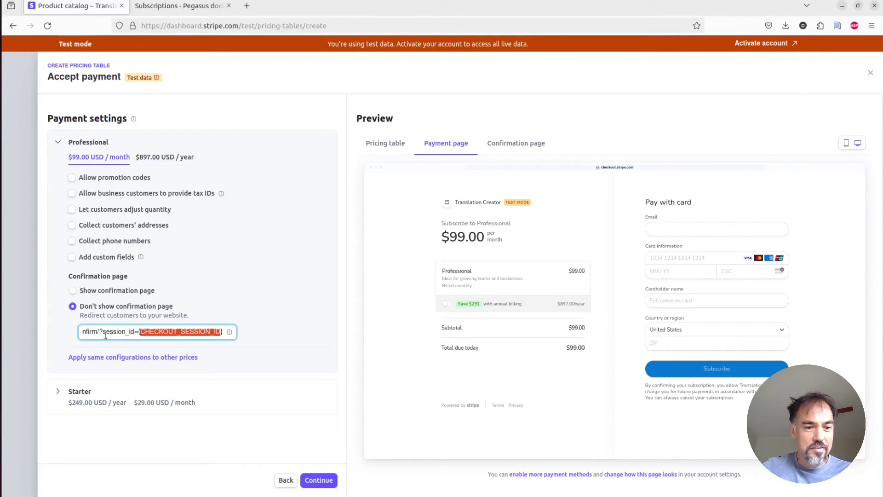
{"action": "left_click", "coordinate": [173, 336]}
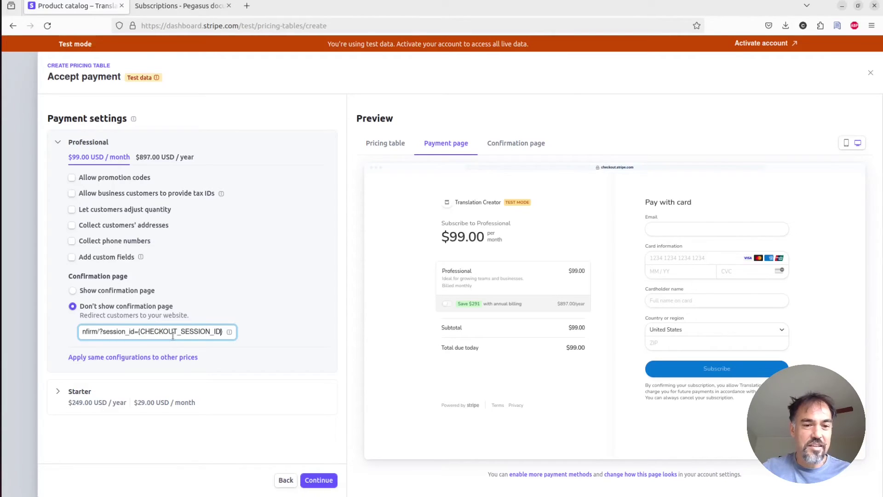
{"action": "double_click", "coordinate": [173, 336]}
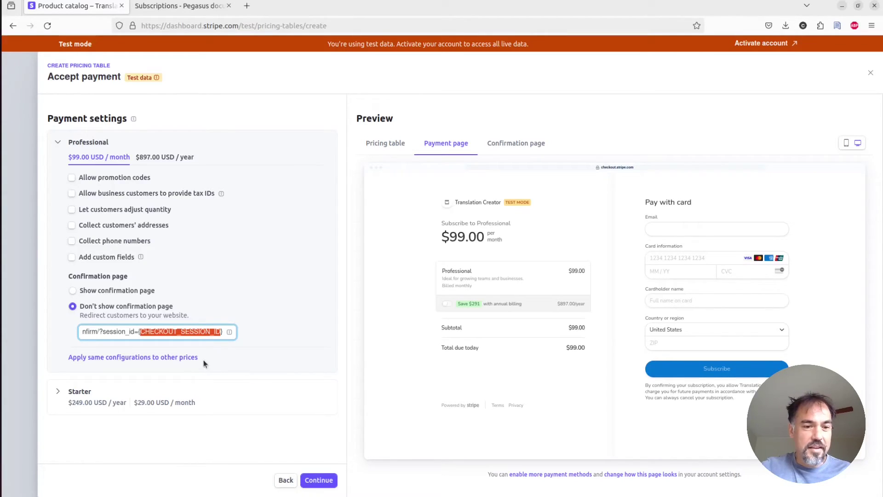
{"action": "left_click", "coordinate": [177, 359]}
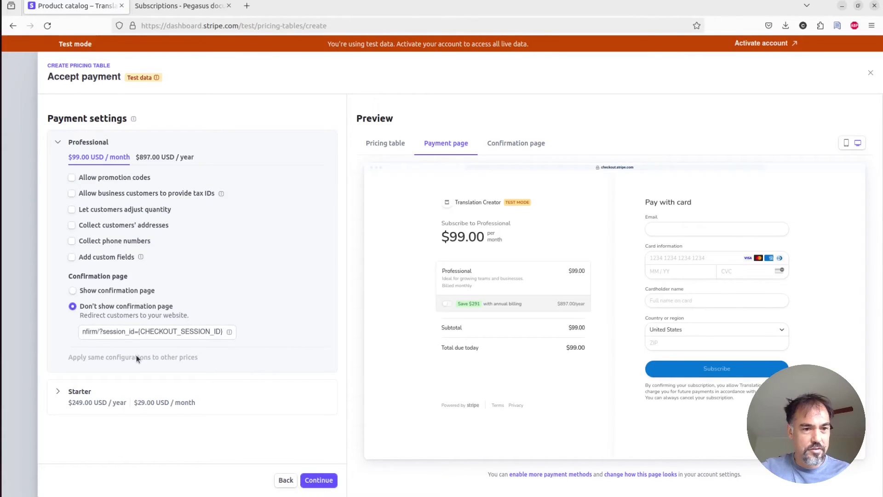
Set Starter to skip the confirmation page, redirect to the confirm URL, and apply to both prices.
{"action": "left_click", "coordinate": [147, 395]}
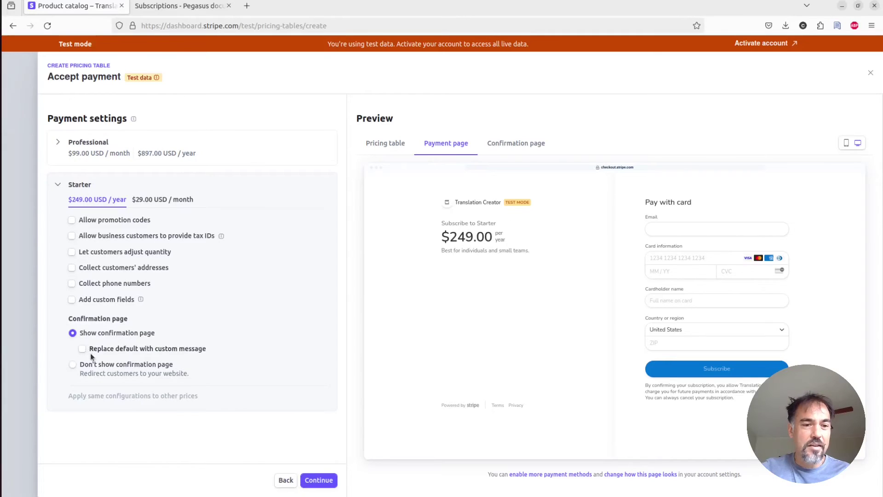
{"action": "left_click", "coordinate": [94, 365]}
{"action": "key", "text": "ctrl+v"}
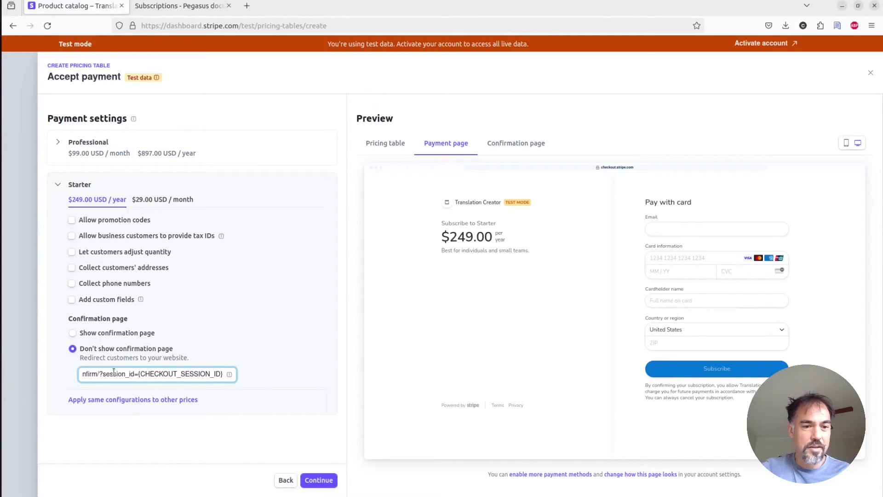
{"action": "left_click", "coordinate": [162, 400]}
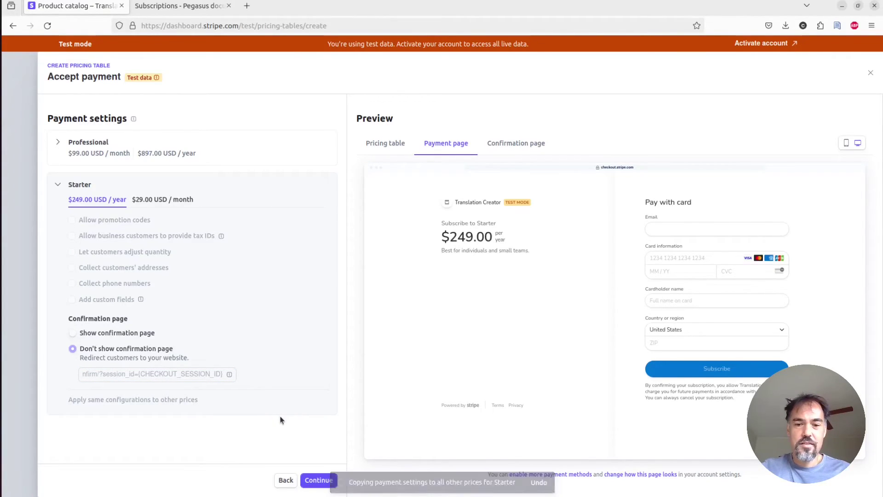
Finish creating the pricing table and copy its prctbl ID from the page address.
{"action": "left_click", "coordinate": [325, 478]}
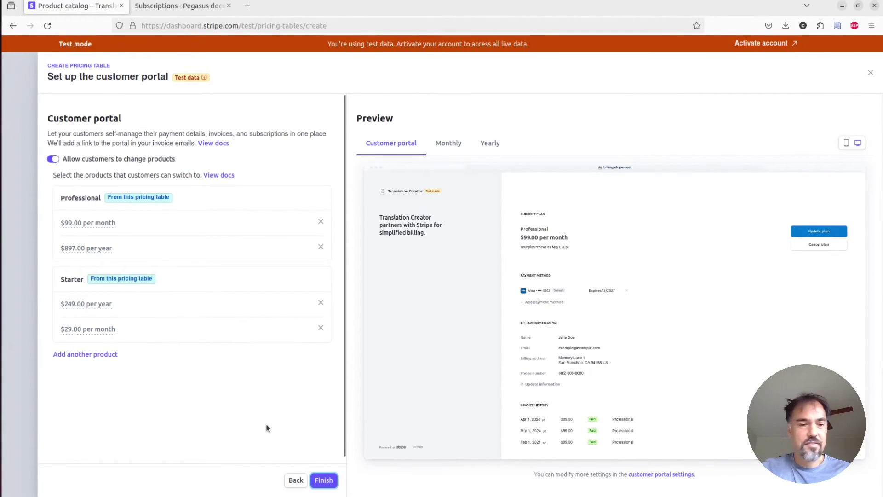
{"action": "left_click", "coordinate": [324, 481]}
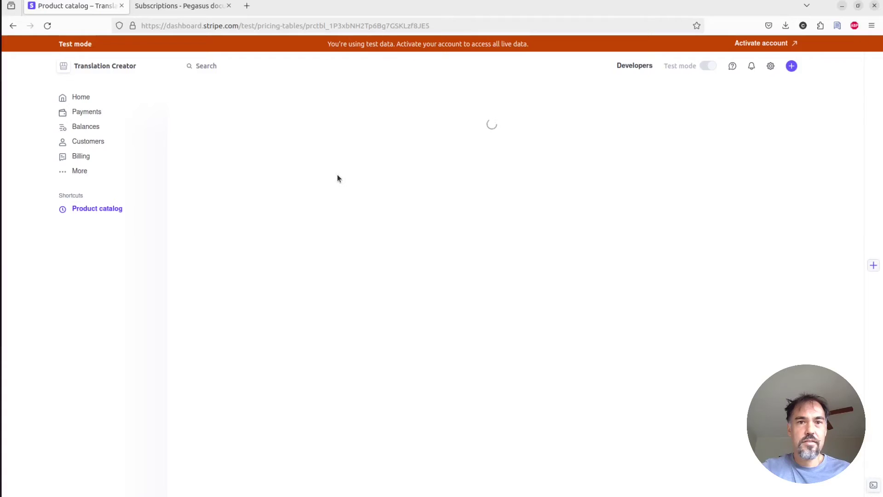
{"action": "key", "text": "ctrl+l"}
{"action": "key", "text": "Escape"}
{"action": "key", "text": "End"}
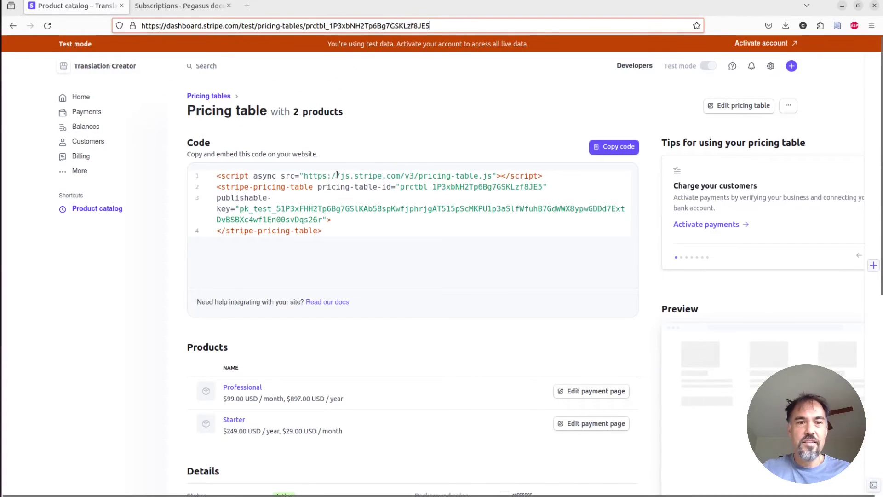
{"action": "key", "text": "ctrl+shift+Left"}
{"action": "key", "text": "ctrl+c"}
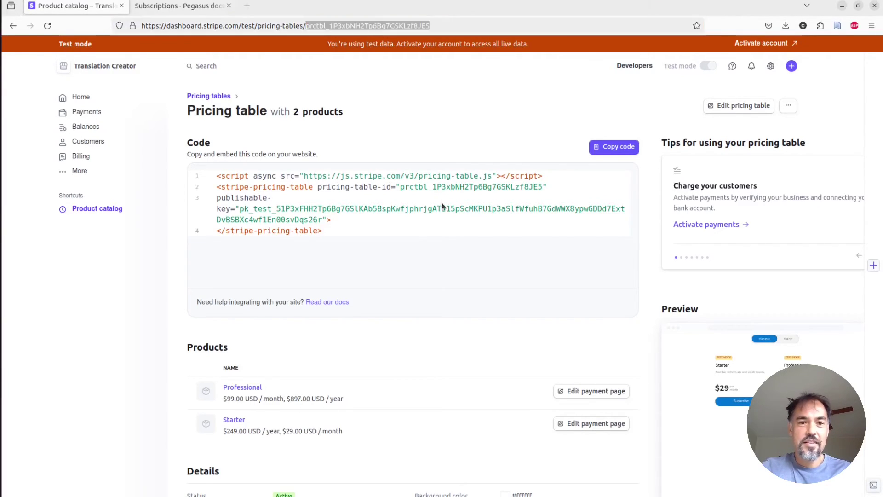
Paste the pricing table ID into STRIPE_PRICING_TABLE_ID in the .env file.
{"action": "key", "text": "alt+Tab"}
{"action": "key", "text": "Home"}
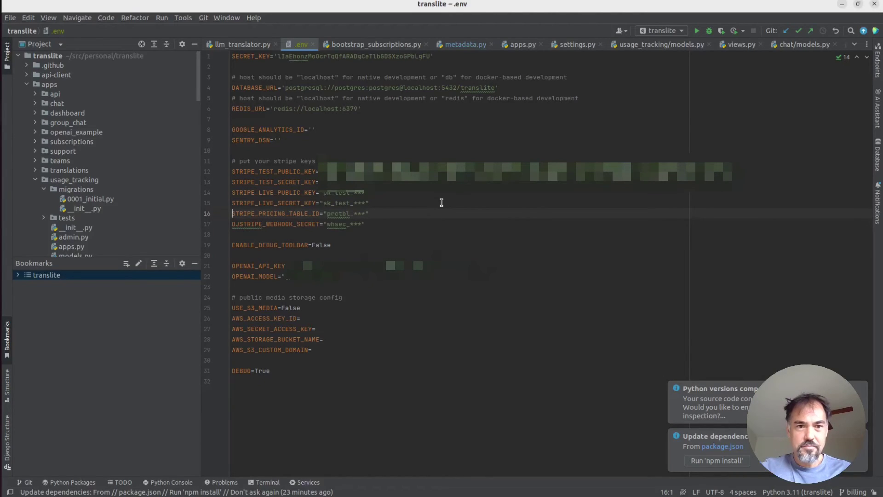
{"action": "key", "text": "End"}
{"action": "key", "text": "ctrl+shift+Left"}
{"action": "key", "text": "ctrl+shift+Left"}
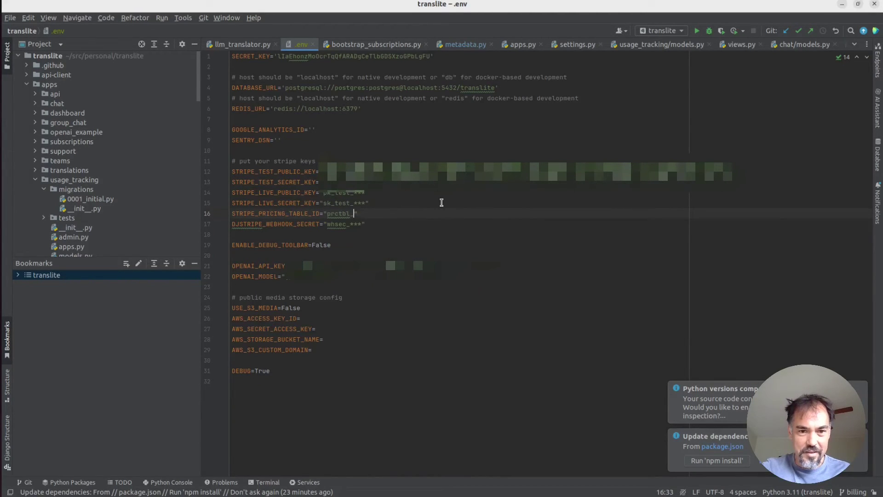
{"action": "key", "text": "ctrl+v"}
{"action": "key", "text": "Down"}
{"action": "key", "text": "Home"}
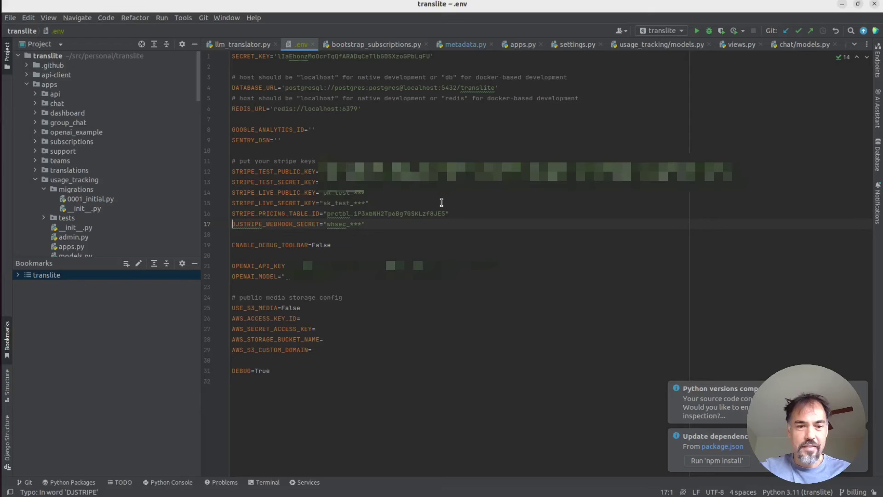
Start the Django development server with ./manage.py runserver.
{"action": "key", "text": "alt+Tab"}
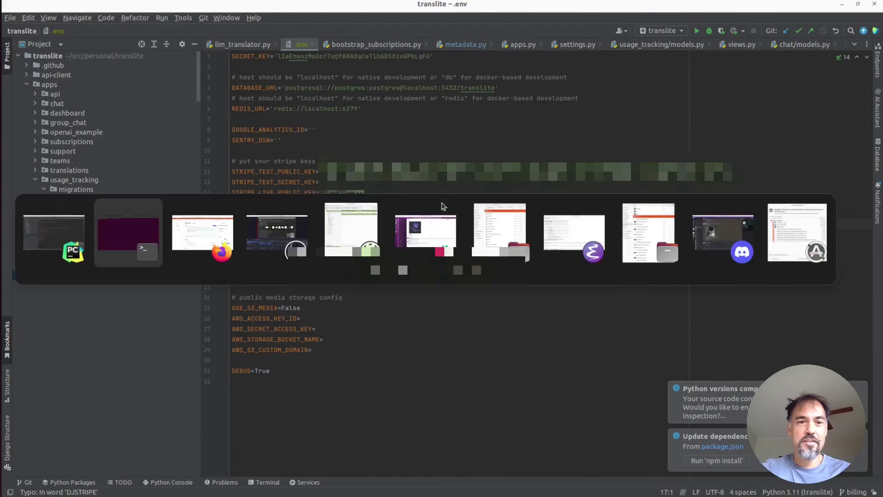
{"action": "type", "text": "./manage.py runserver"}
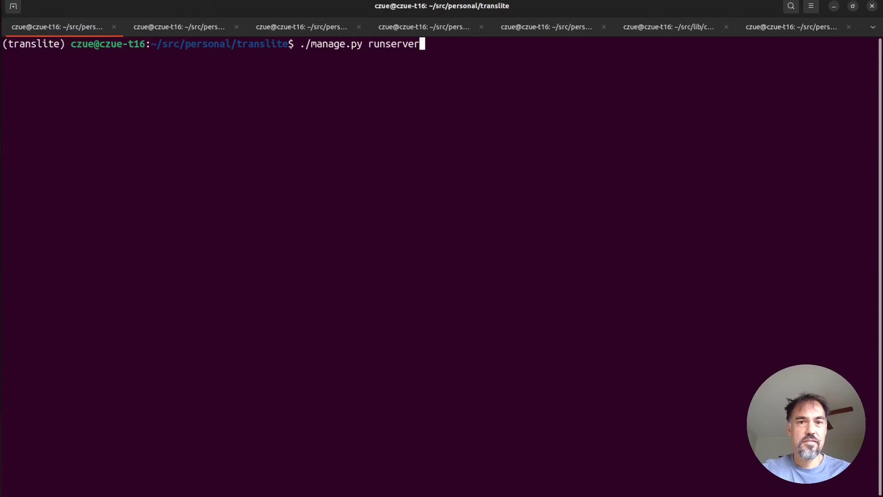
{"action": "key", "text": "Return"}
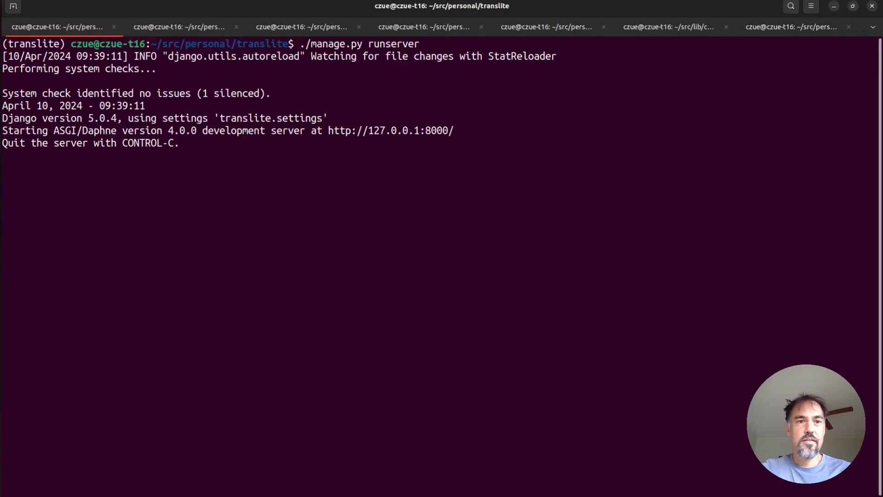
{"action": "key", "text": "alt+Tab"}
Open the local TransLite site at localhost:8000 and go to its sign-in page.
{"action": "type", "text": "loc"}
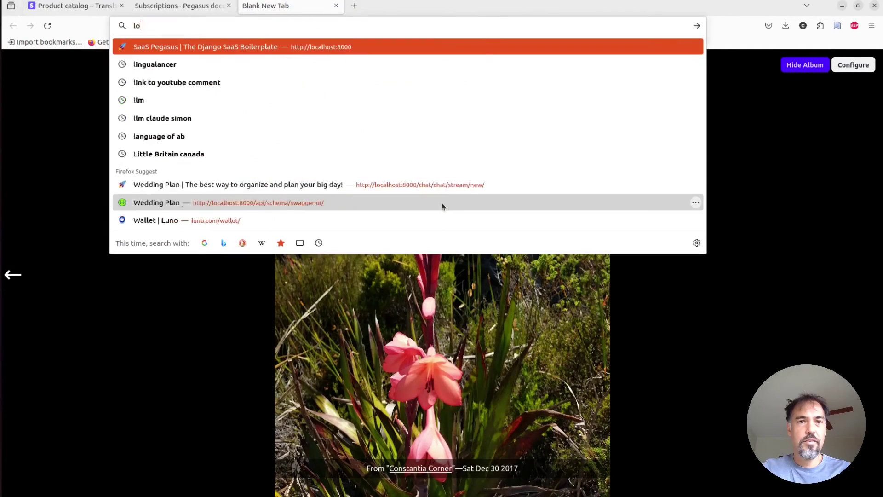
{"action": "key", "text": "Return"}
{"action": "left_click", "coordinate": [263, 178]}
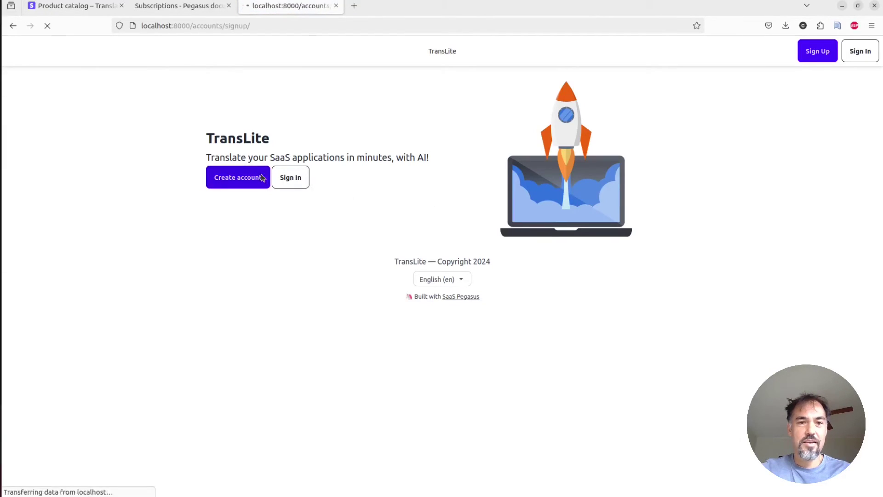
{"action": "key", "text": "alt+Left"}
{"action": "left_click", "coordinate": [275, 178]}
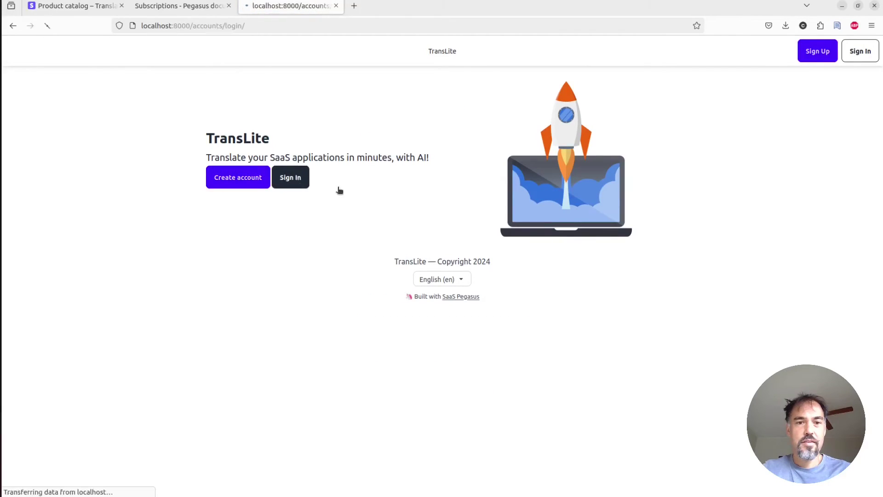
Sign in with the saved login, open My Subscription, and show the yearly plan prices.
{"action": "left_click", "coordinate": [421, 154]}
{"action": "type", "text": "c"}
{"action": "key", "text": "Down"}
{"action": "key", "text": "Return"}
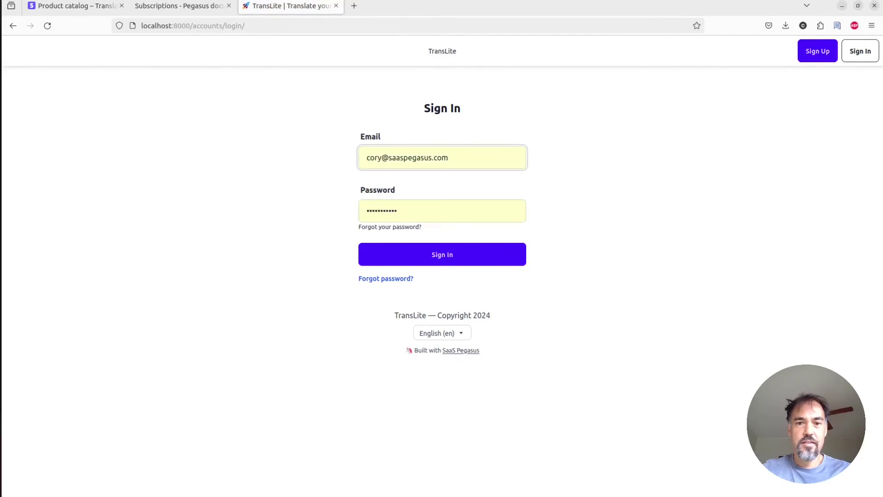
{"action": "key", "text": "Return"}
{"action": "left_click", "coordinate": [129, 185]}
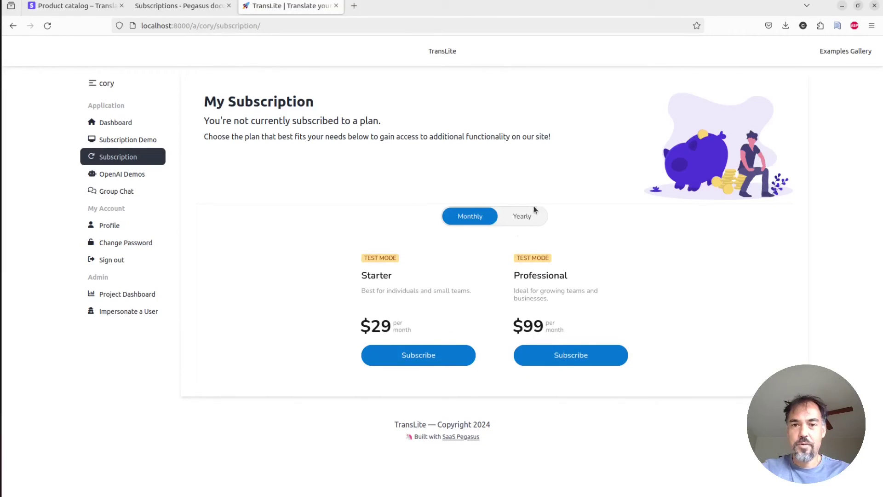
{"action": "left_click", "coordinate": [518, 220]}
Compare annual billing, then keep the Starter plan at the monthly $29.00 price.
{"action": "left_click", "coordinate": [468, 220]}
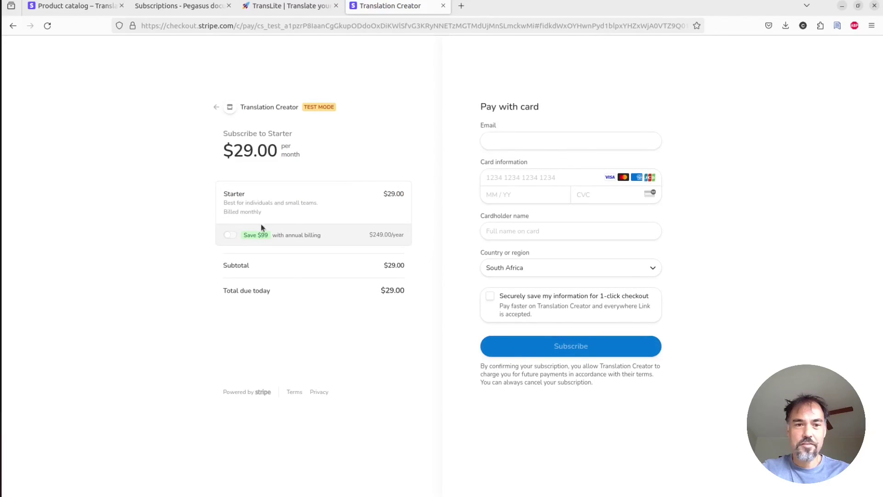
{"action": "left_click", "coordinate": [233, 238]}
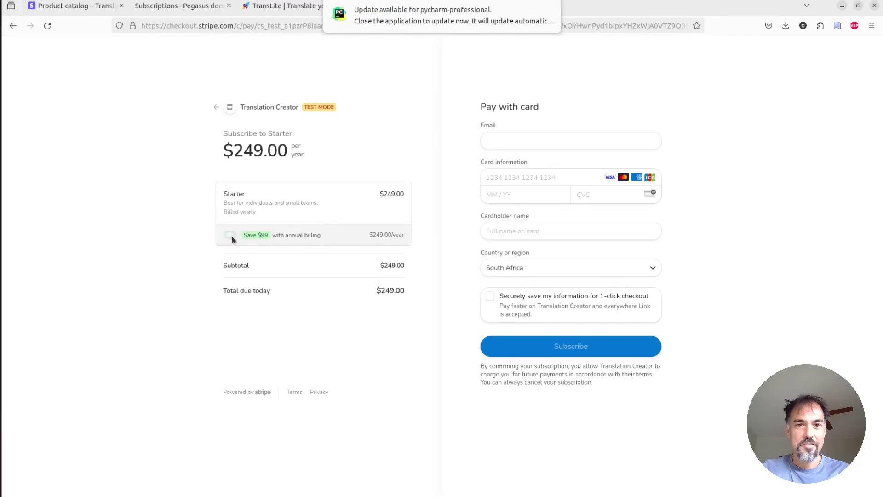
{"action": "left_click", "coordinate": [232, 236]}
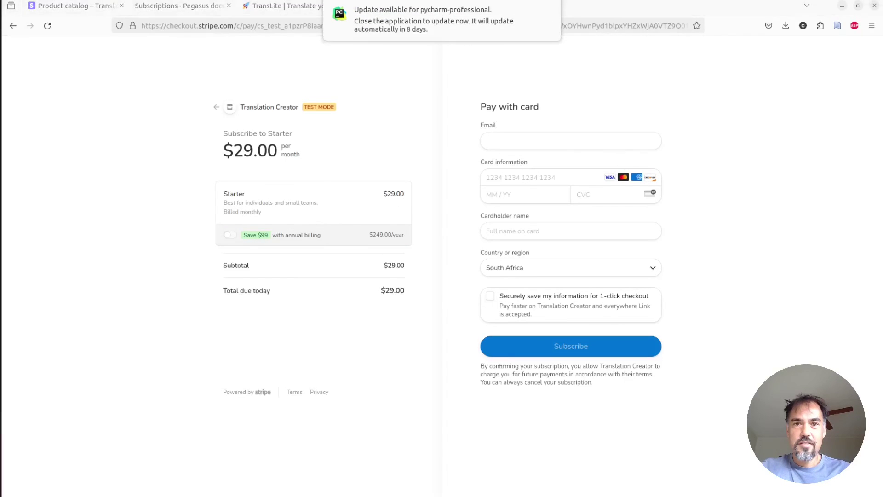
{"action": "left_click", "coordinate": [551, 8]}
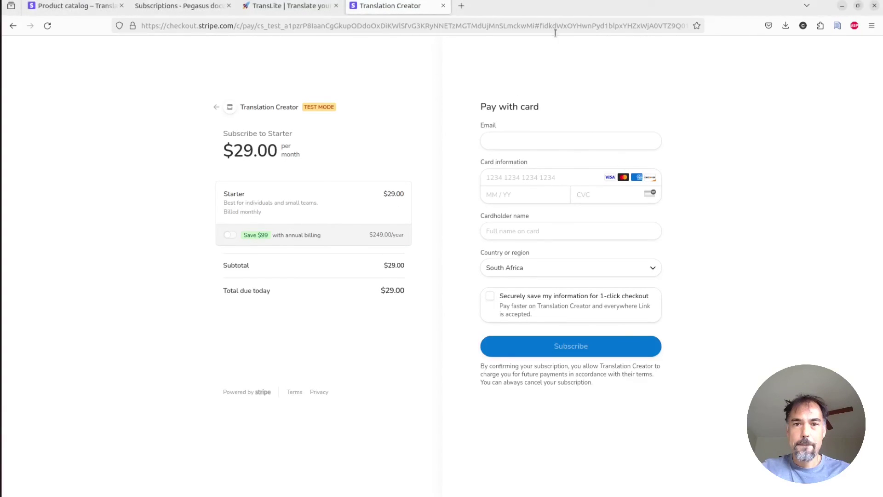
{"action": "left_click", "coordinate": [554, 138]}
{"action": "type", "text": "cory"}
{"action": "key", "text": "Down"}
{"action": "key", "text": "Return"}
{"action": "key", "text": "Tab"}
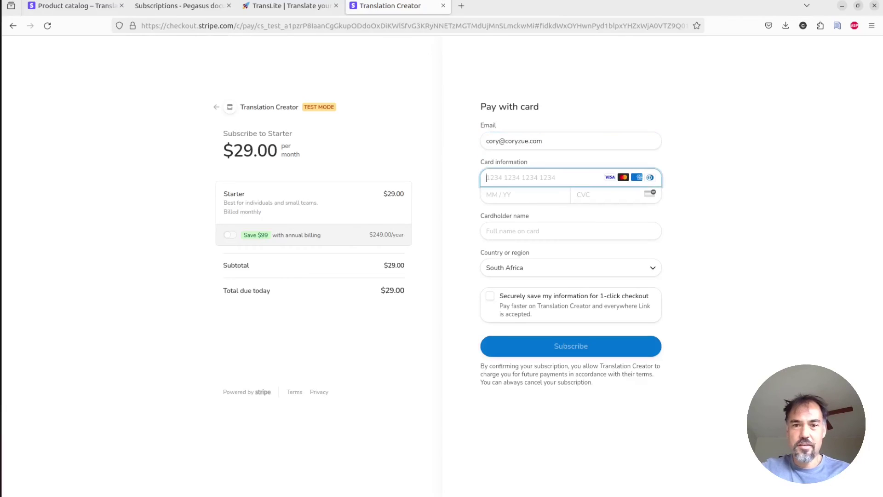
{"action": "type", "text": "4242 4242 4242 4"}
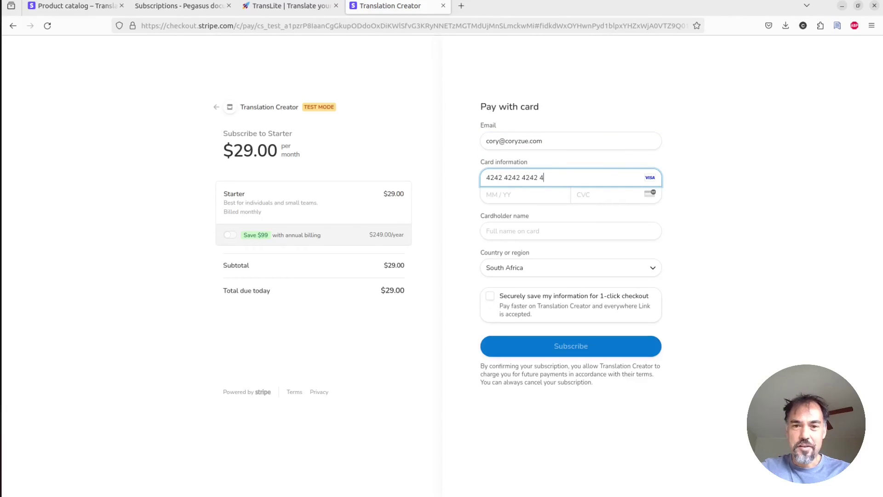
{"action": "type", "text": "242044444"}
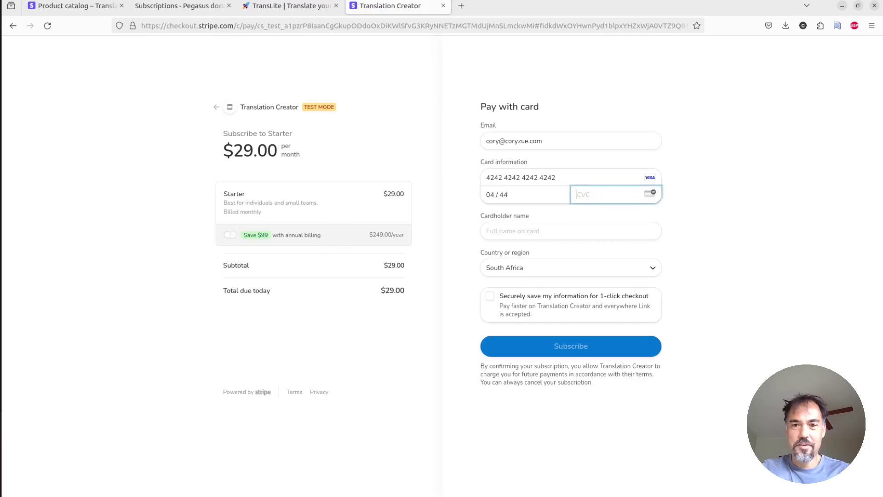
{"action": "type", "text": "4"}
{"action": "left_click", "coordinate": [493, 230]}
{"action": "type", "text": "CZ"}
{"action": "key", "text": "Tab"}
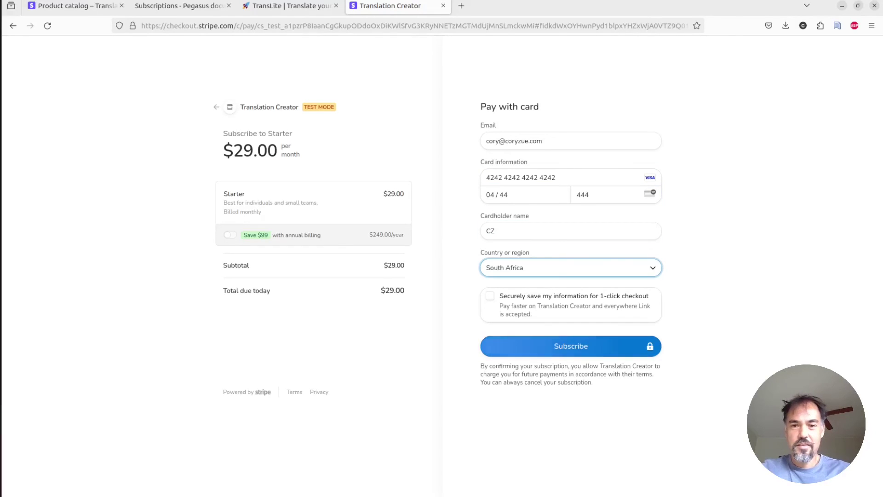
Submit the $29.00 monthly Starter payment and close the success banner on My Subscription.
{"action": "left_click", "coordinate": [515, 353]}
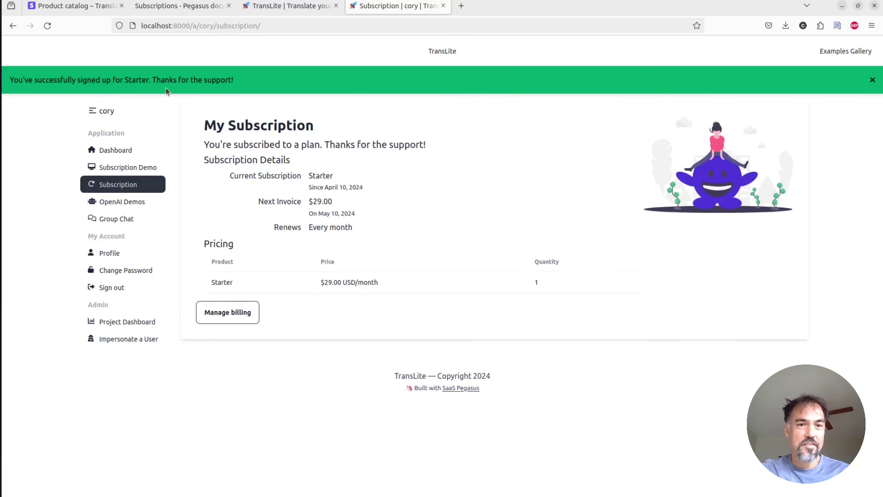
{"action": "triple_click", "coordinate": [178, 85]}
{"action": "left_click", "coordinate": [651, 94]}
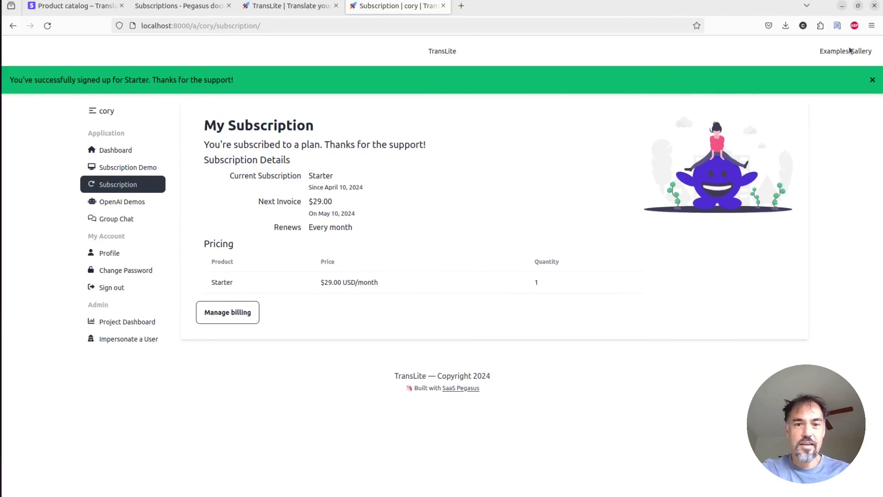
{"action": "left_click", "coordinate": [872, 79]}
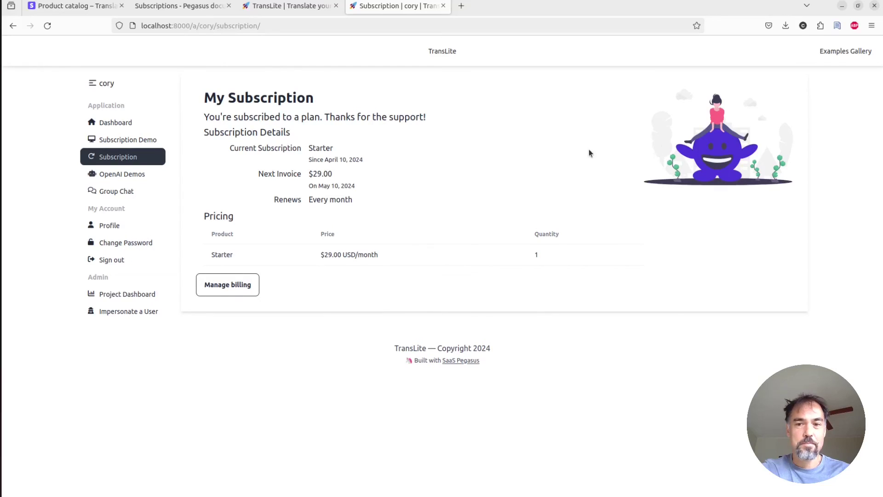